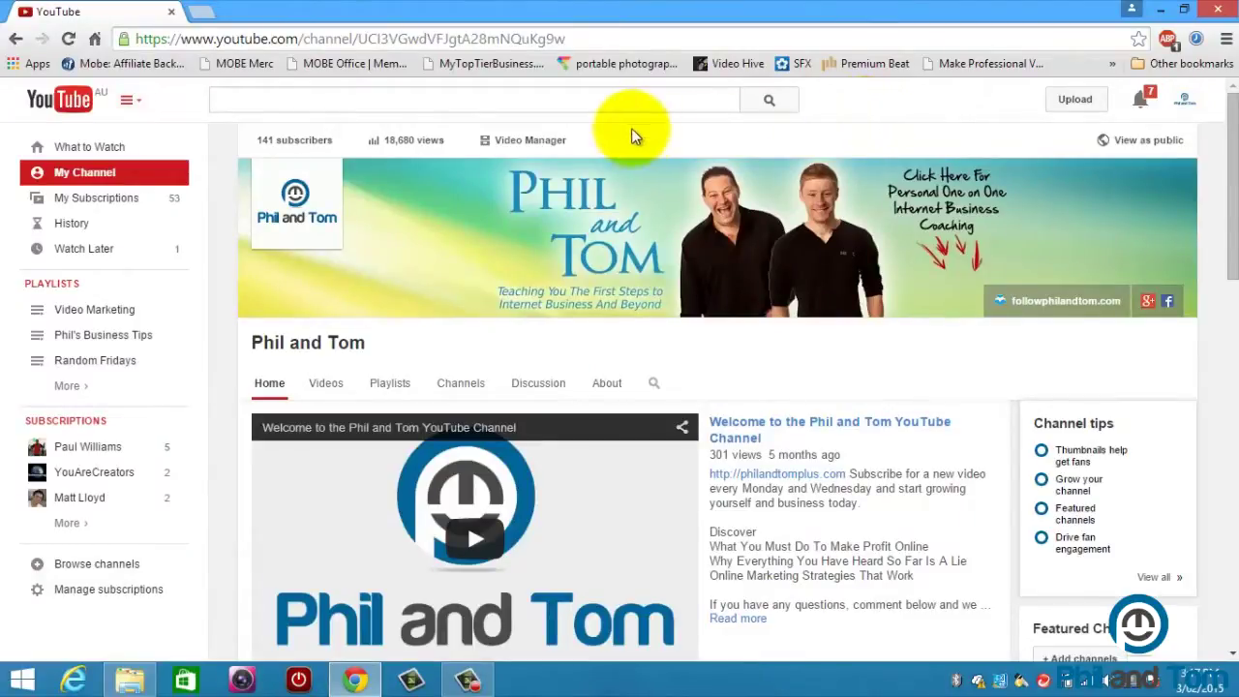
Open the annotations editor for the video "Video Marketing: How To Add A Clickable Subscribe Button To Your Videos!" from the Video Manager.
{"action": "left_click", "coordinate": [519, 145]}
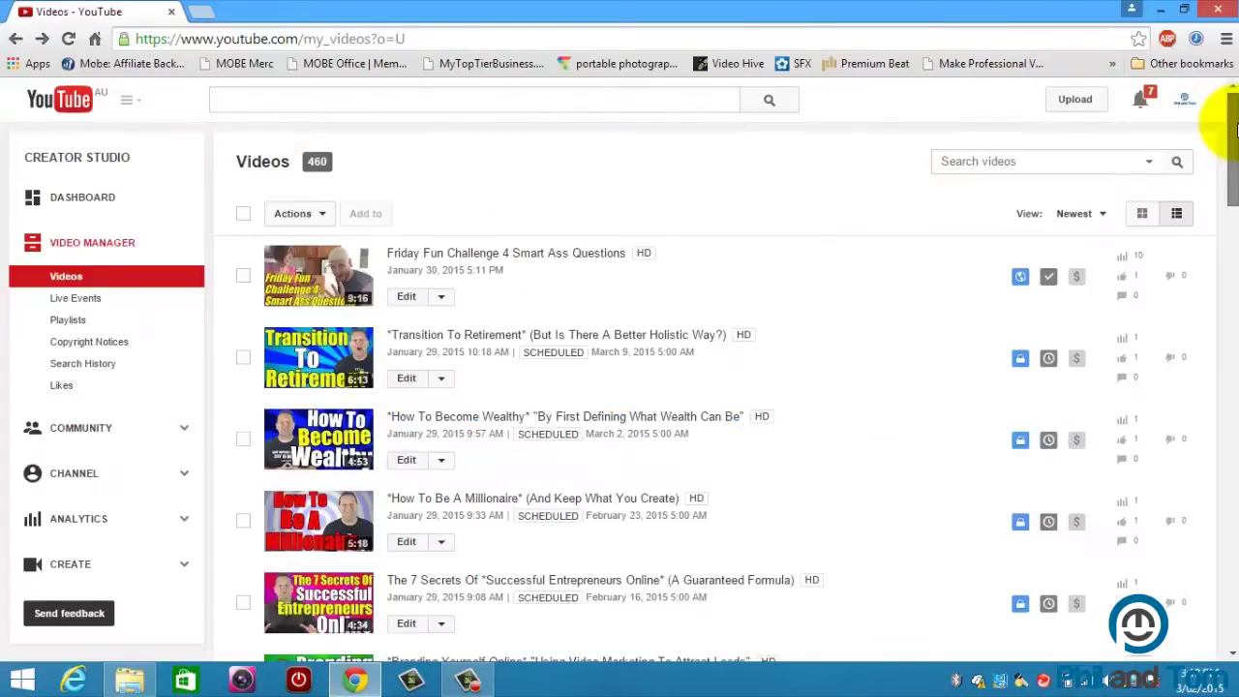
{"action": "left_click_drag", "start_coordinate": [1231, 152], "coordinate": [1228, 317]}
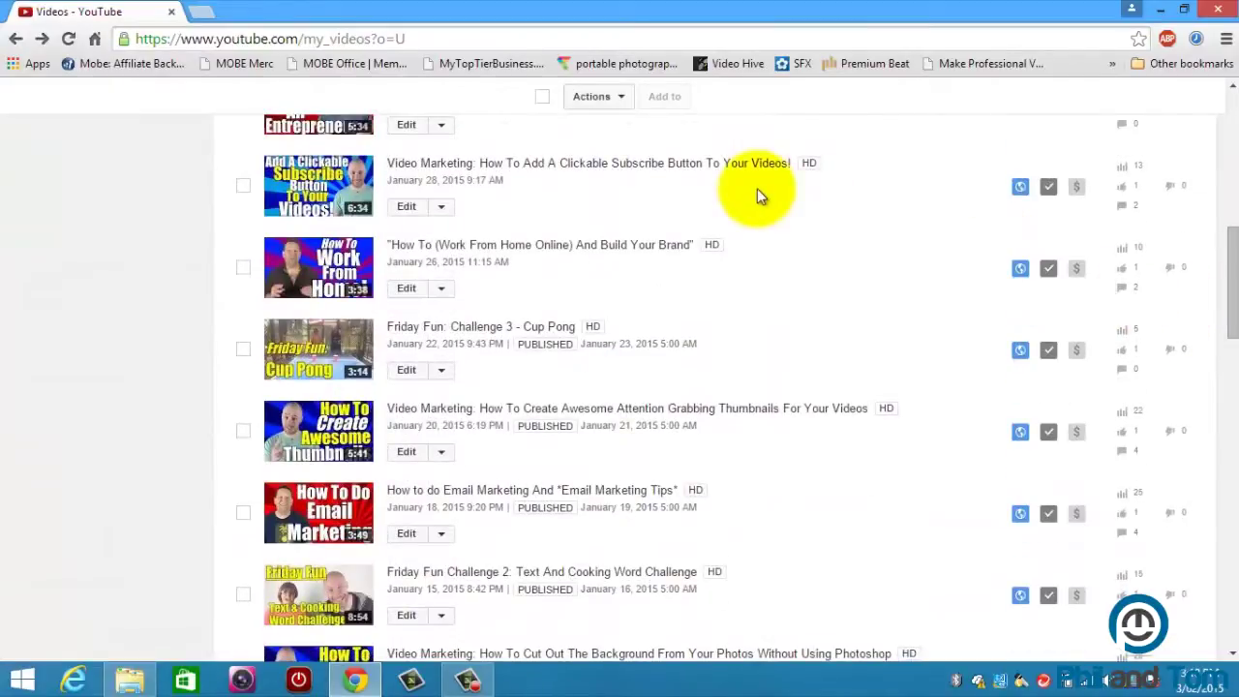
{"action": "left_click", "coordinate": [442, 211]}
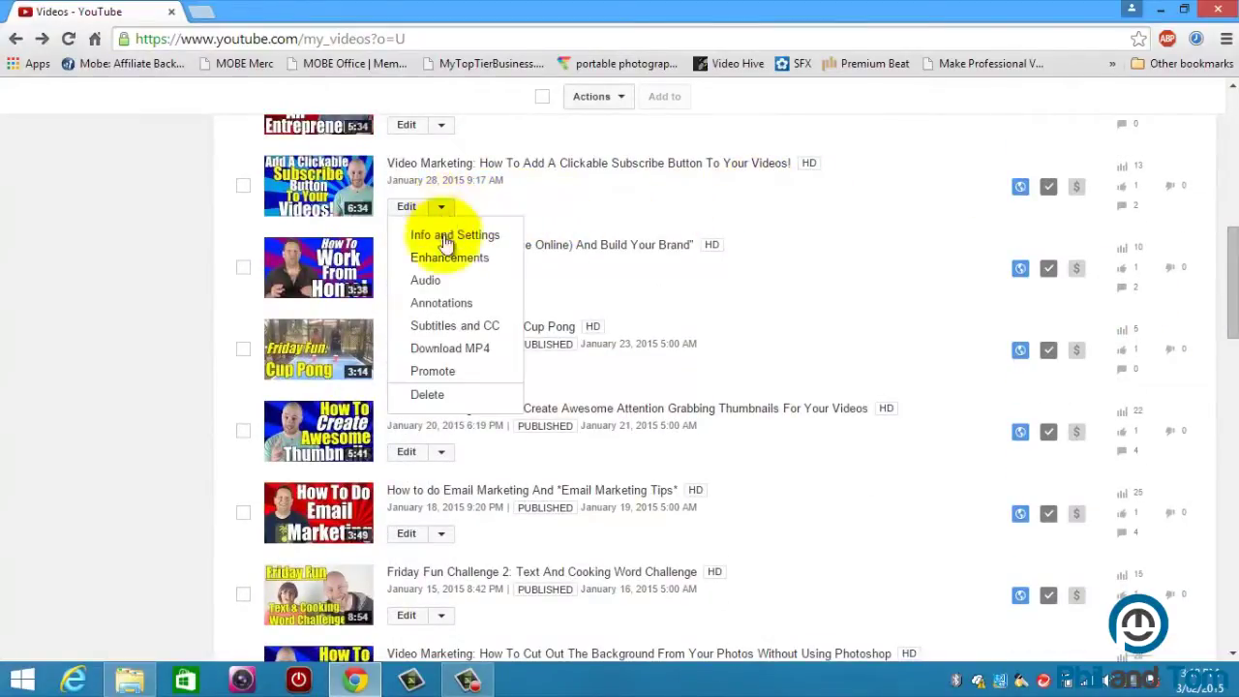
{"action": "left_click", "coordinate": [441, 303]}
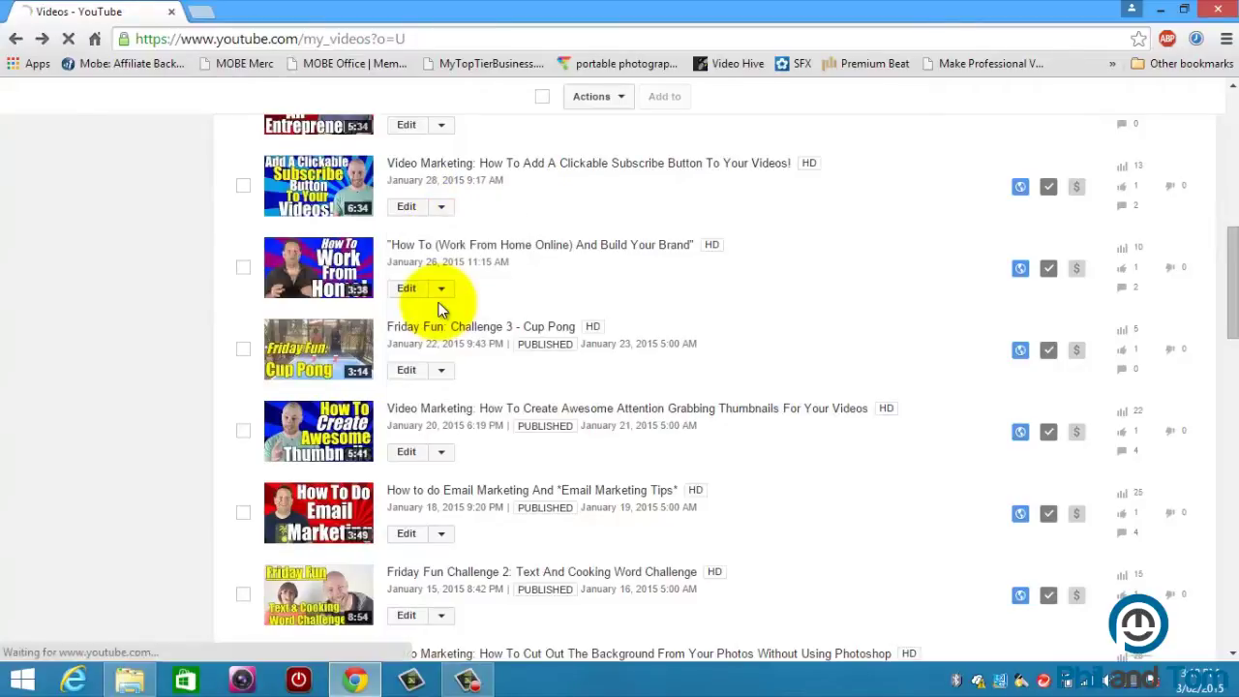
{"action": "left_click_drag", "start_coordinate": [1225, 221], "coordinate": [1225, 318]}
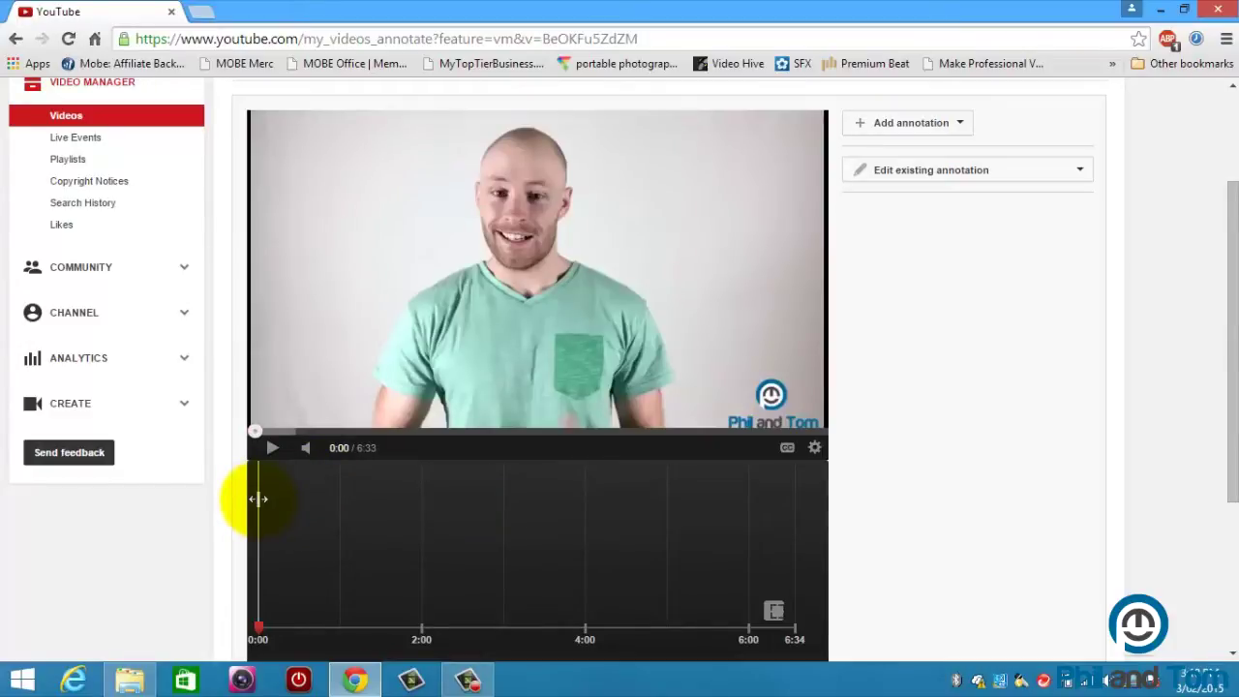
Scrub through the annotation timeline, return to 0:00 and add a speech bubble annotation at the video's start.
{"action": "mouse_move", "coordinate": [260, 506]}
{"action": "left_mouse_down"}
{"action": "mouse_move", "coordinate": [312, 496]}
{"action": "mouse_move", "coordinate": [355, 507]}
{"action": "mouse_move", "coordinate": [269, 523]}
{"action": "mouse_move", "coordinate": [390, 517]}
{"action": "left_mouse_up"}
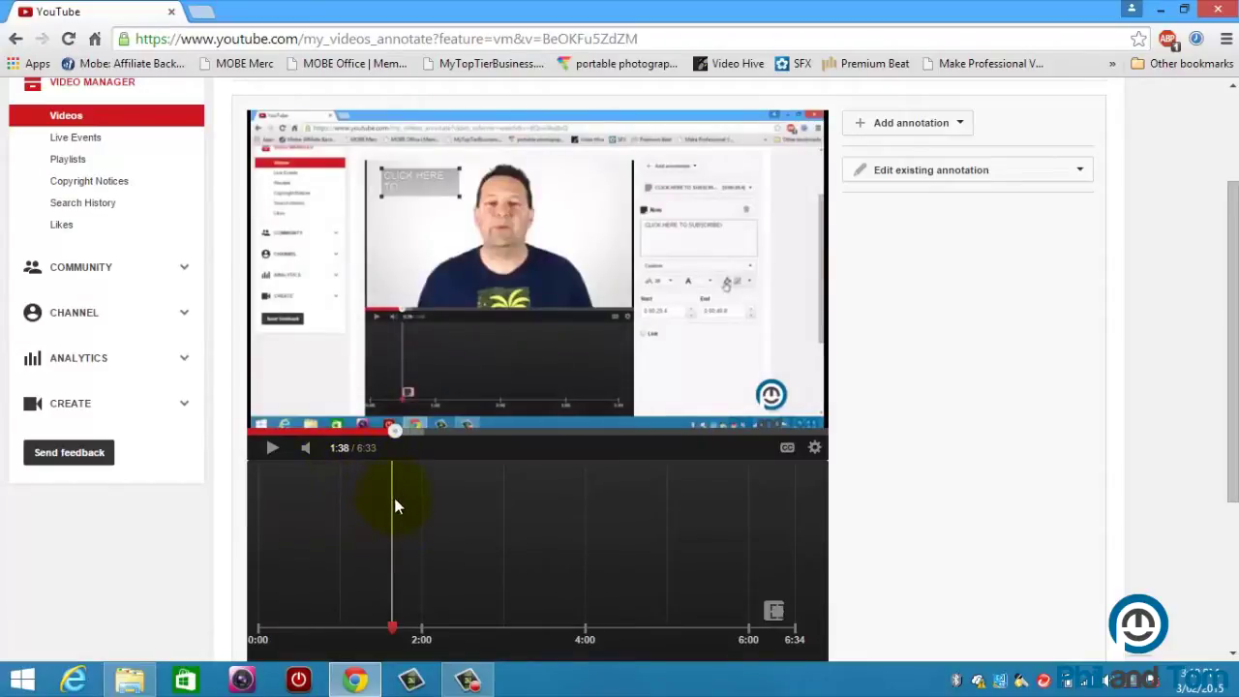
{"action": "left_click_drag", "start_coordinate": [391, 502], "coordinate": [253, 500]}
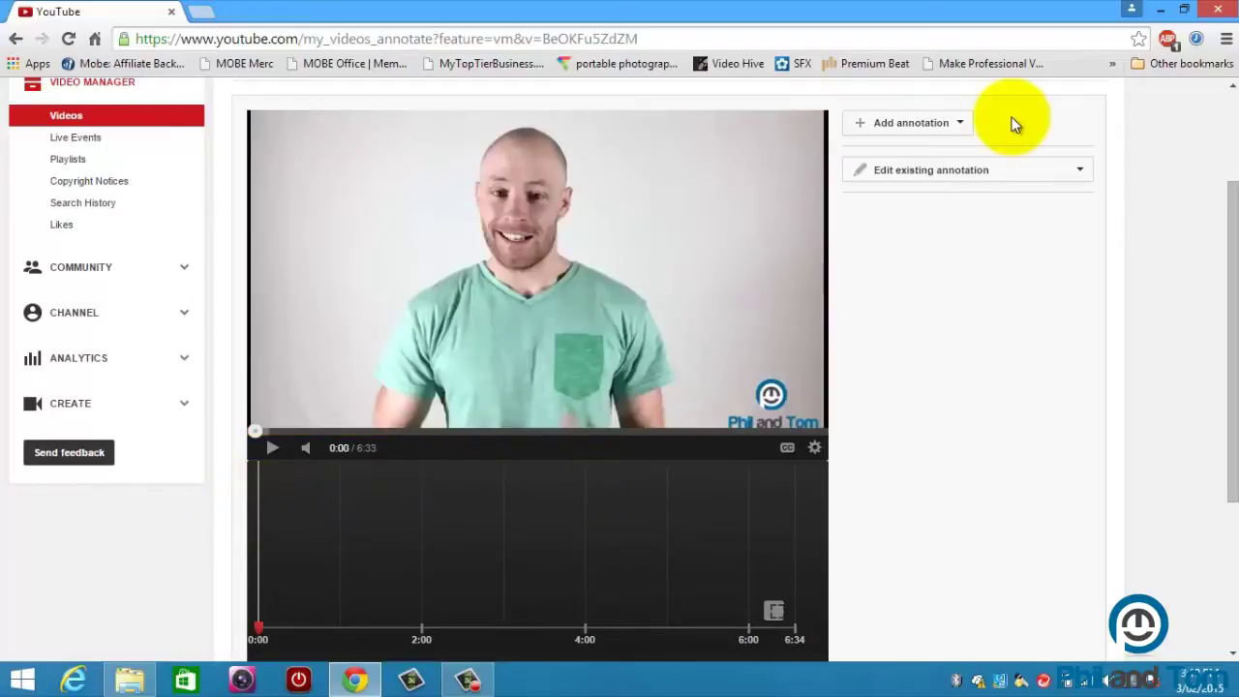
{"action": "left_click", "coordinate": [963, 130]}
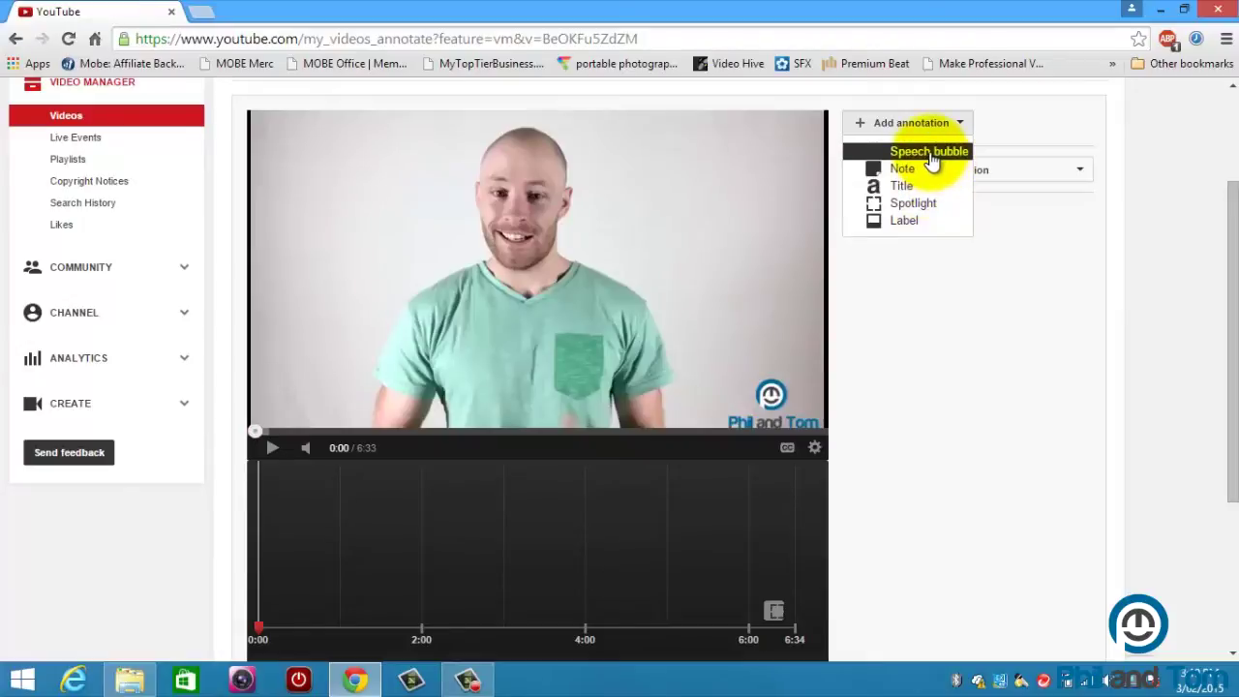
{"action": "left_click", "coordinate": [930, 153]}
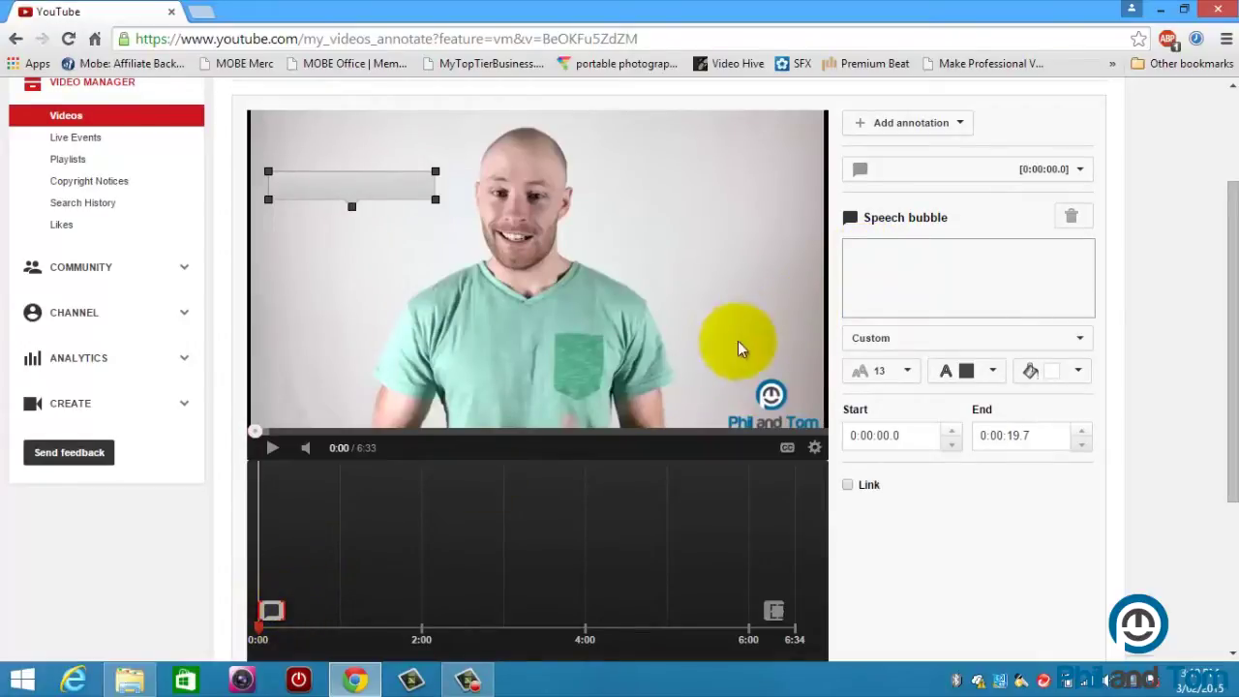
Enter "If you want more Free video marketing training please hit the like button" as the speech bubble's text.
{"action": "left_click", "coordinate": [871, 274]}
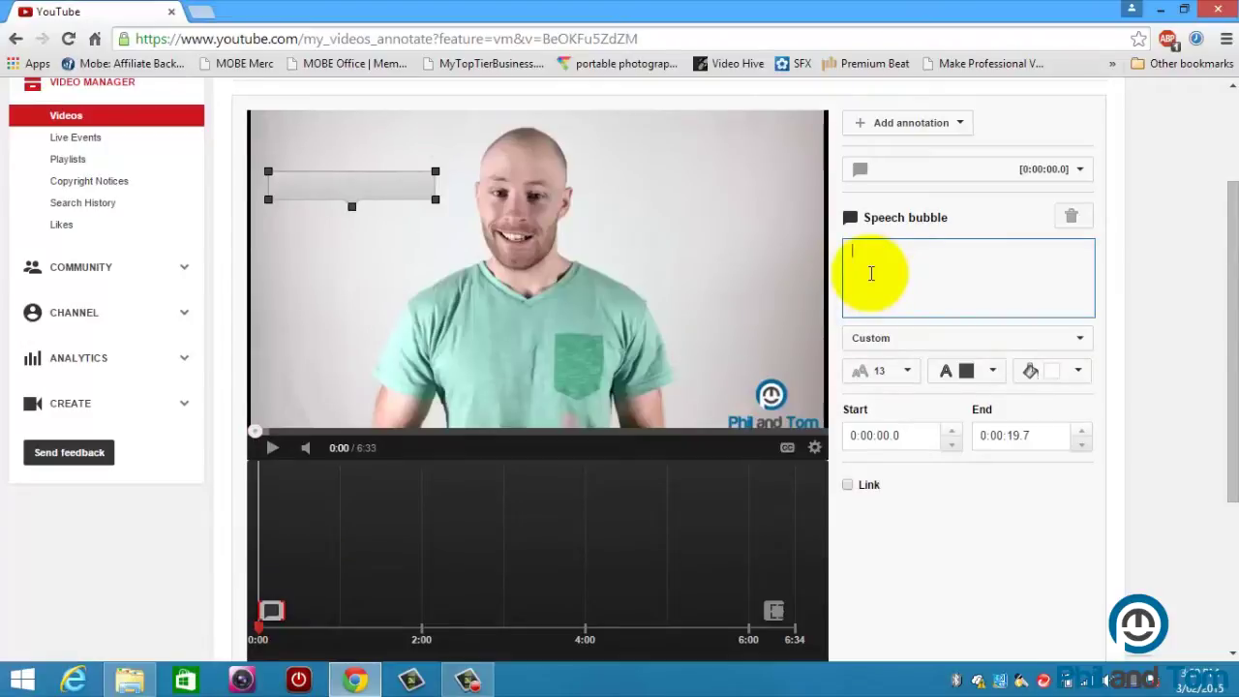
{"action": "type", "text": "If you want"}
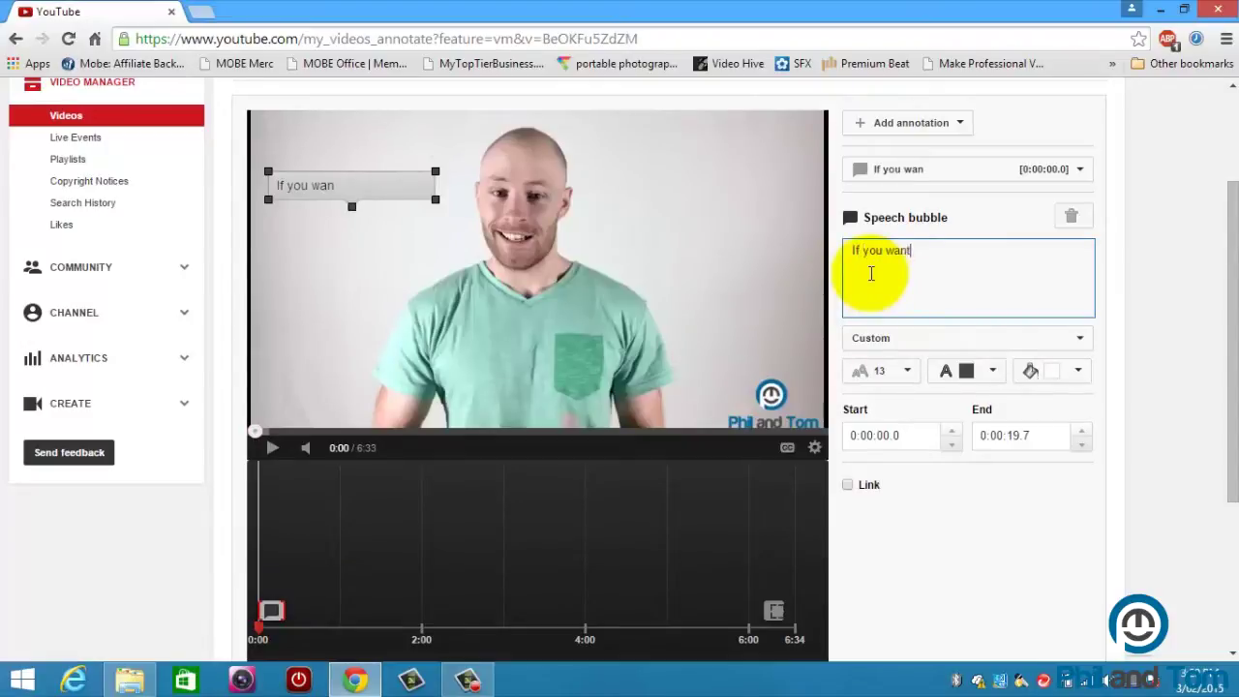
{"action": "type", "text": " more Free"}
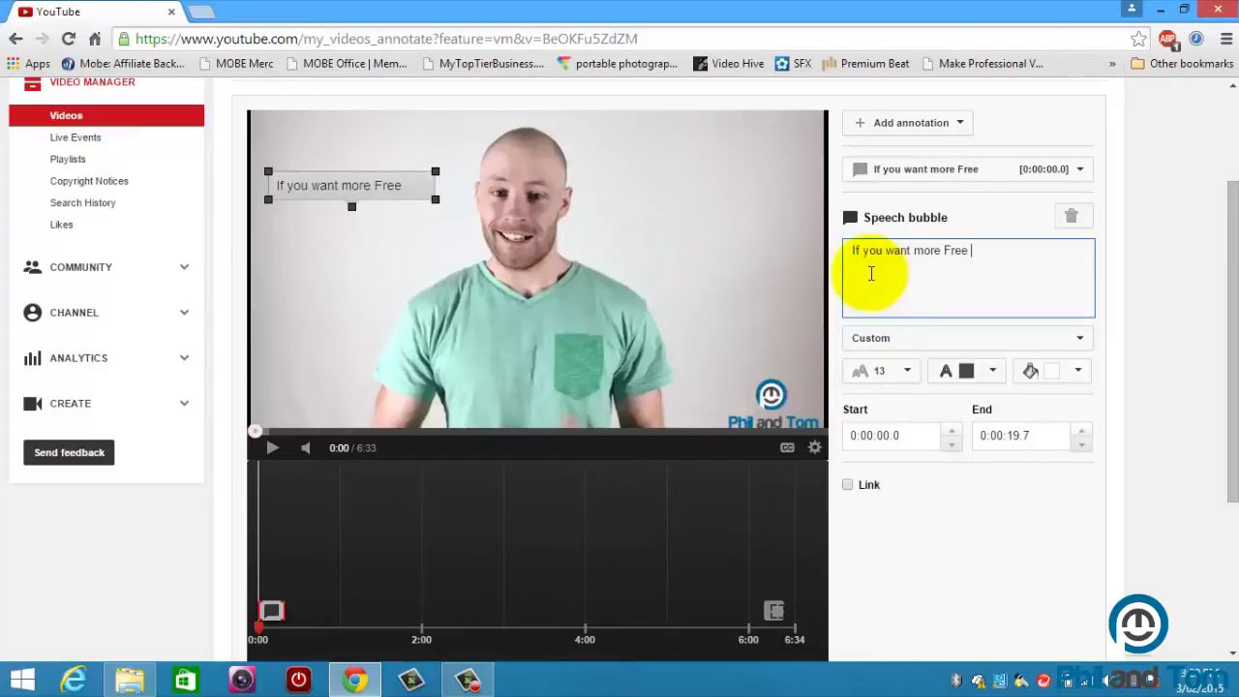
{"action": "type", "text": " video market"}
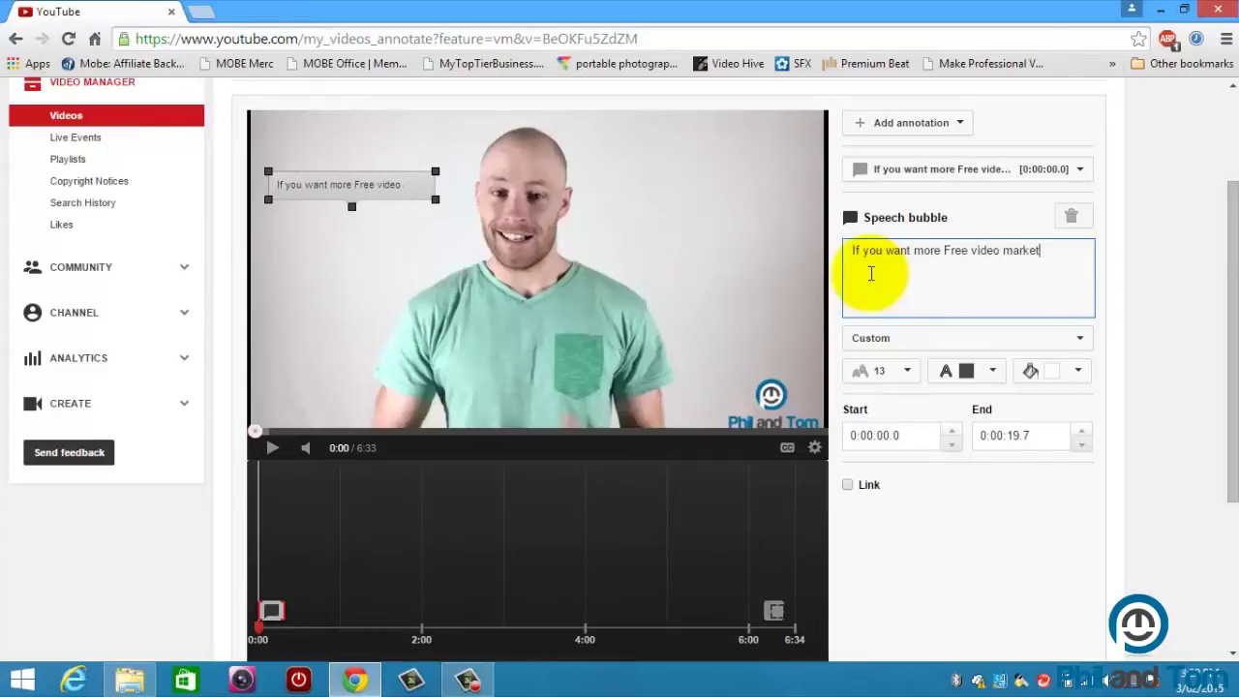
{"action": "type", "text": "ing training please hit the like button"}
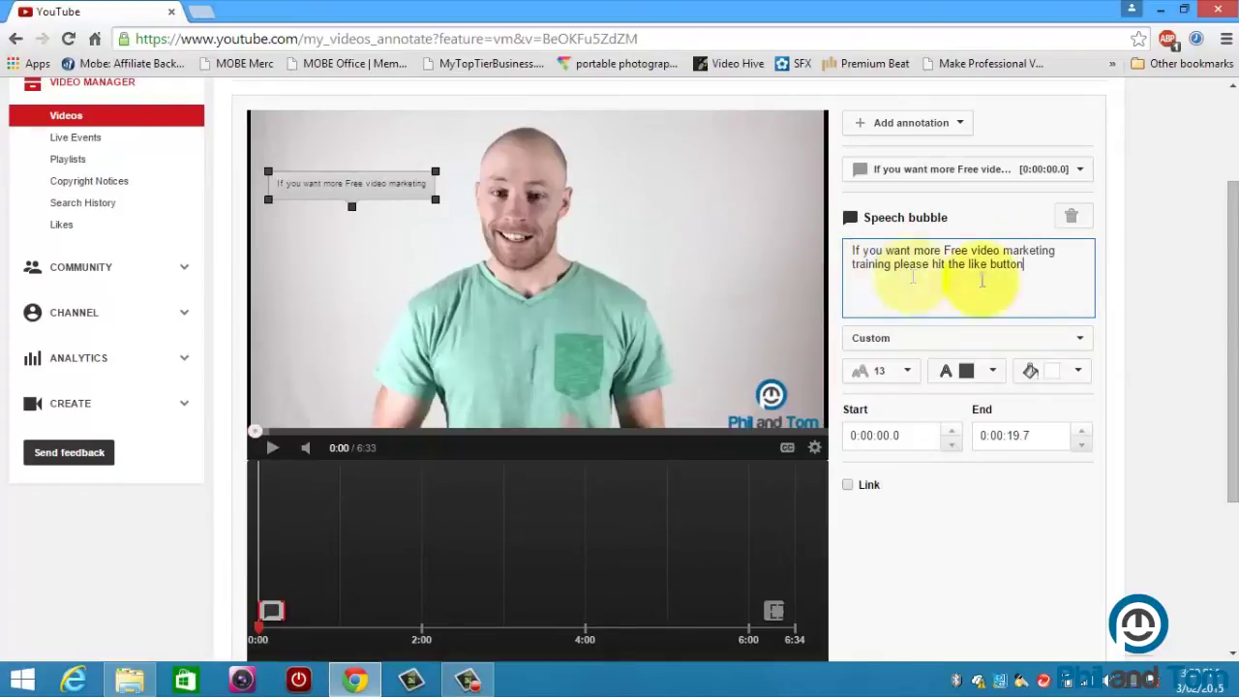
Enlarge the speech bubble so that its whole text fits and set the font size to 16.
{"action": "left_click", "coordinate": [436, 205]}
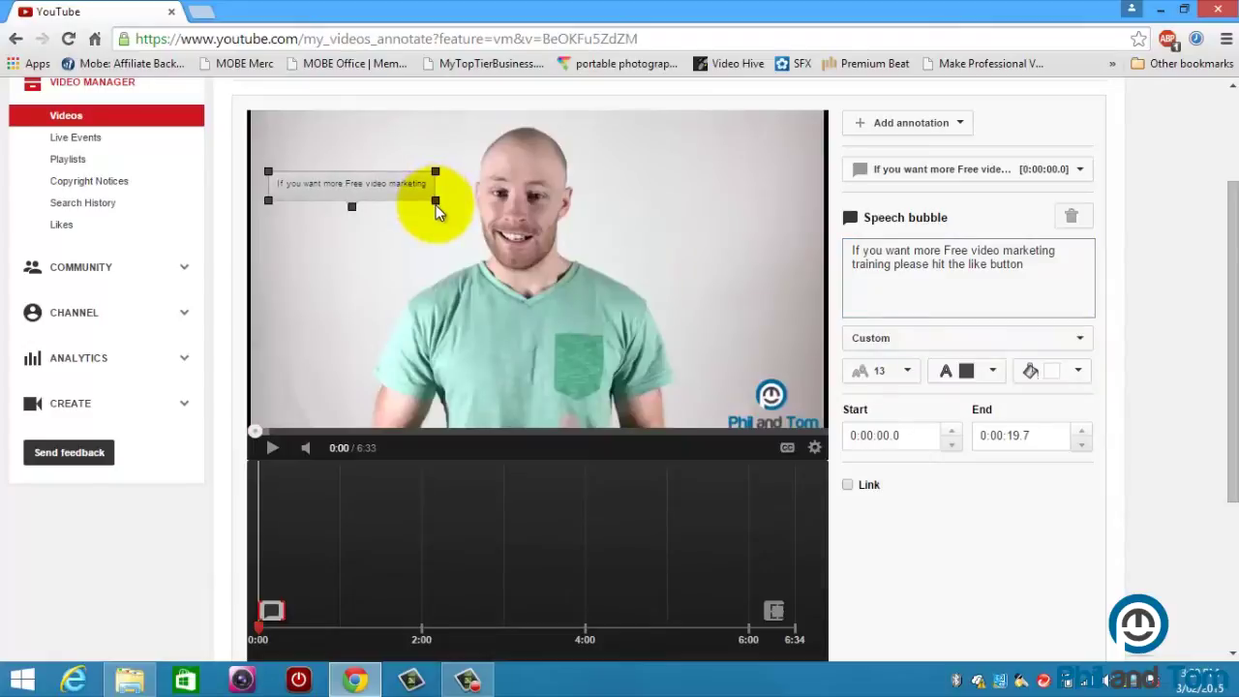
{"action": "left_click_drag", "start_coordinate": [436, 207], "coordinate": [509, 238]}
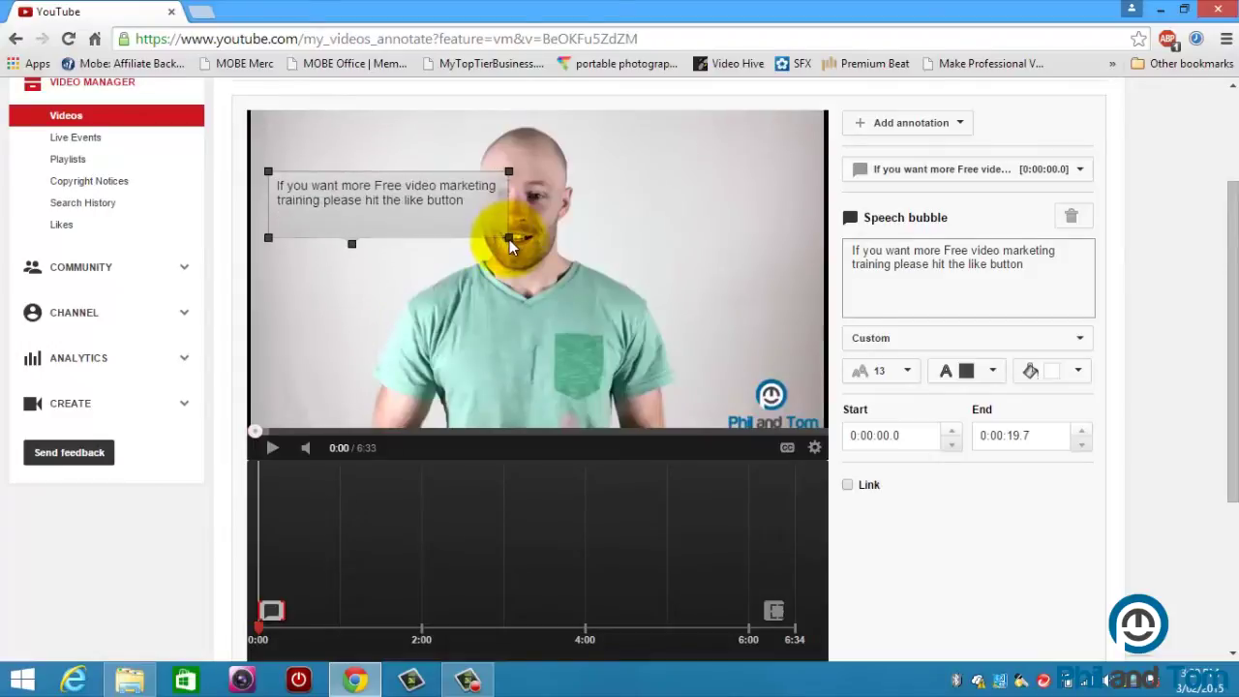
{"action": "left_click", "coordinate": [910, 378]}
{"action": "left_click", "coordinate": [874, 475]}
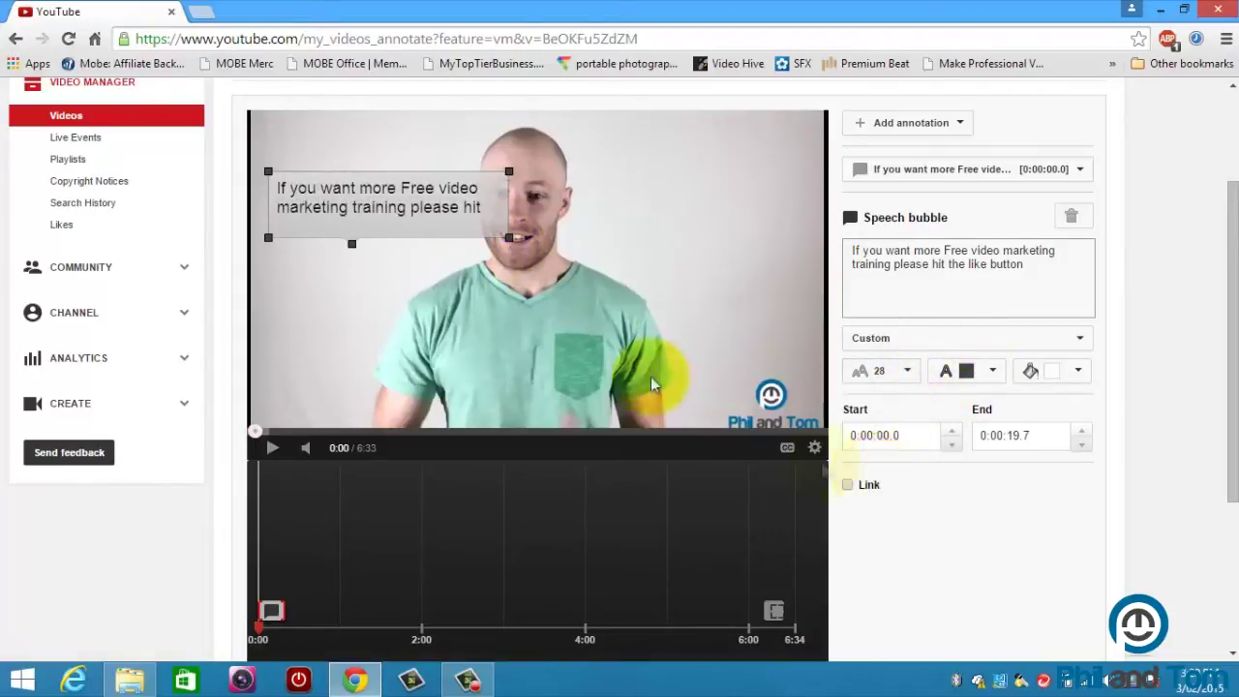
{"action": "left_click_drag", "start_coordinate": [507, 238], "coordinate": [646, 324]}
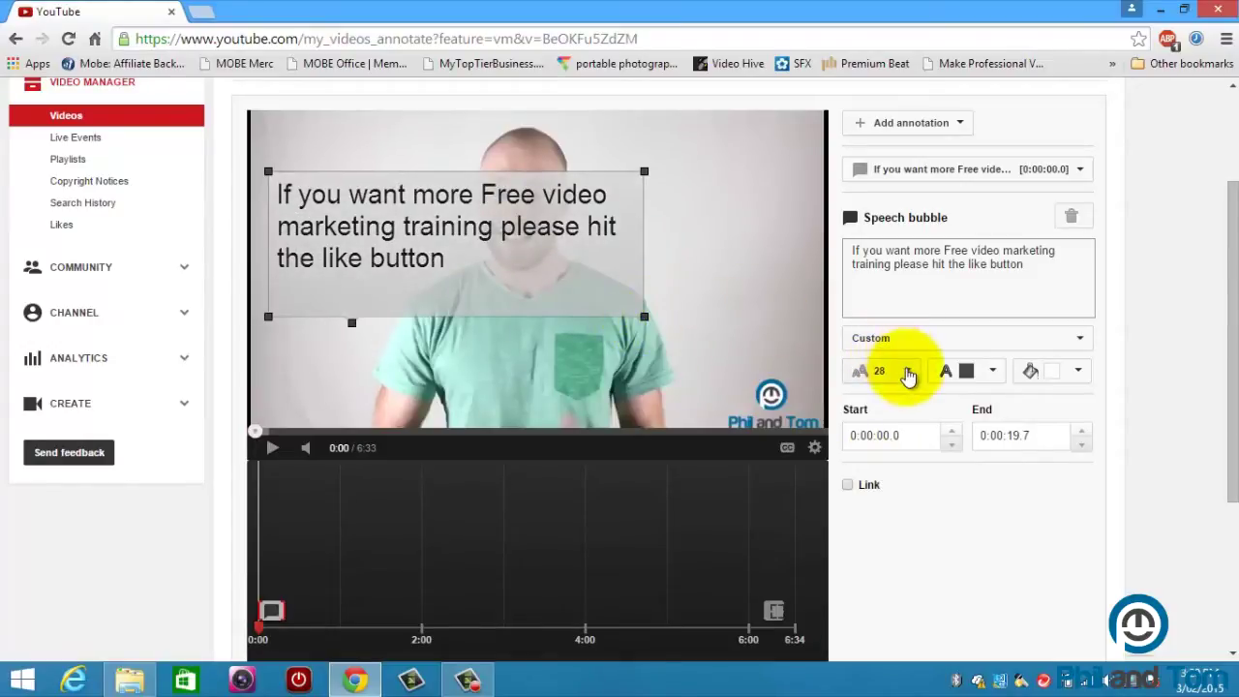
{"action": "left_click", "coordinate": [907, 370]}
{"action": "left_click", "coordinate": [879, 450]}
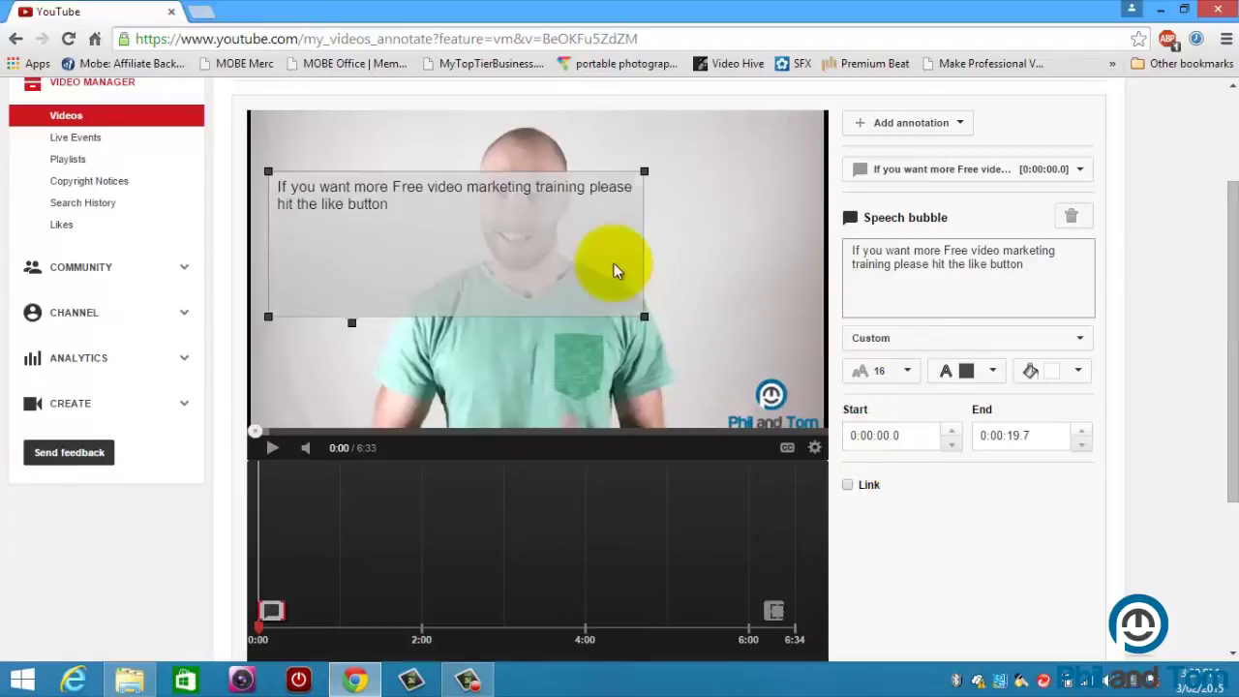
Give the speech bubble a blue background and white text.
{"action": "left_click", "coordinate": [1077, 371]}
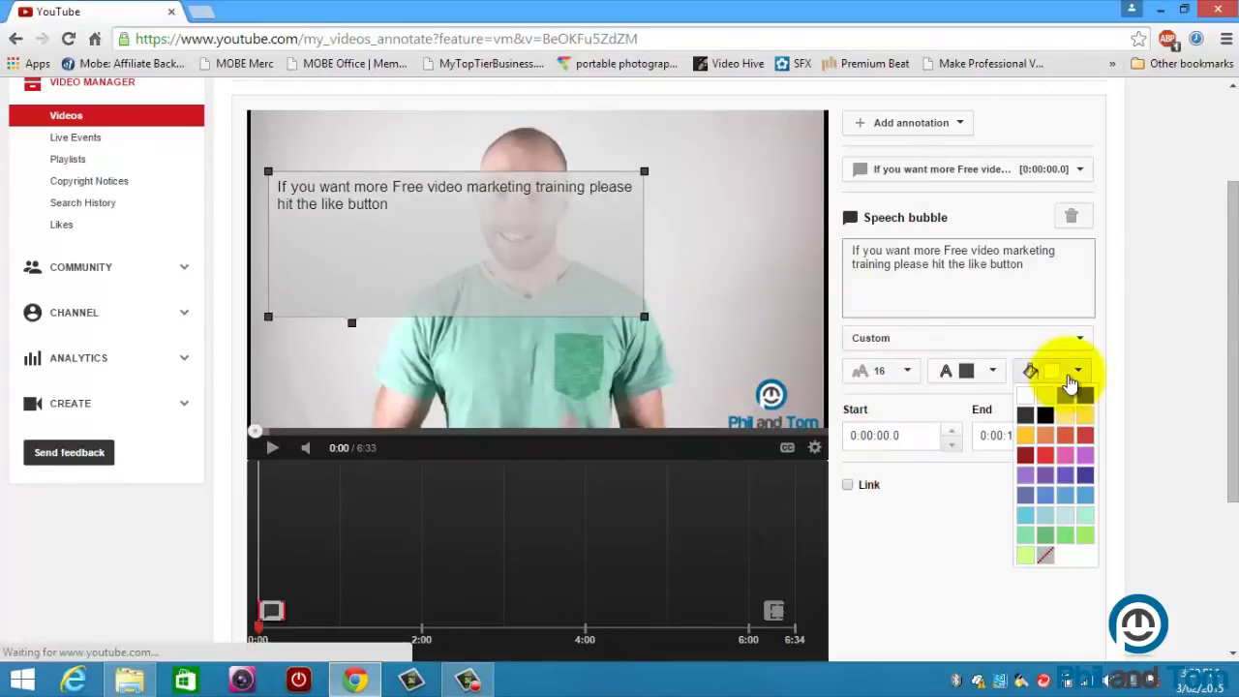
{"action": "left_click", "coordinate": [1050, 504]}
{"action": "left_click", "coordinate": [992, 373]}
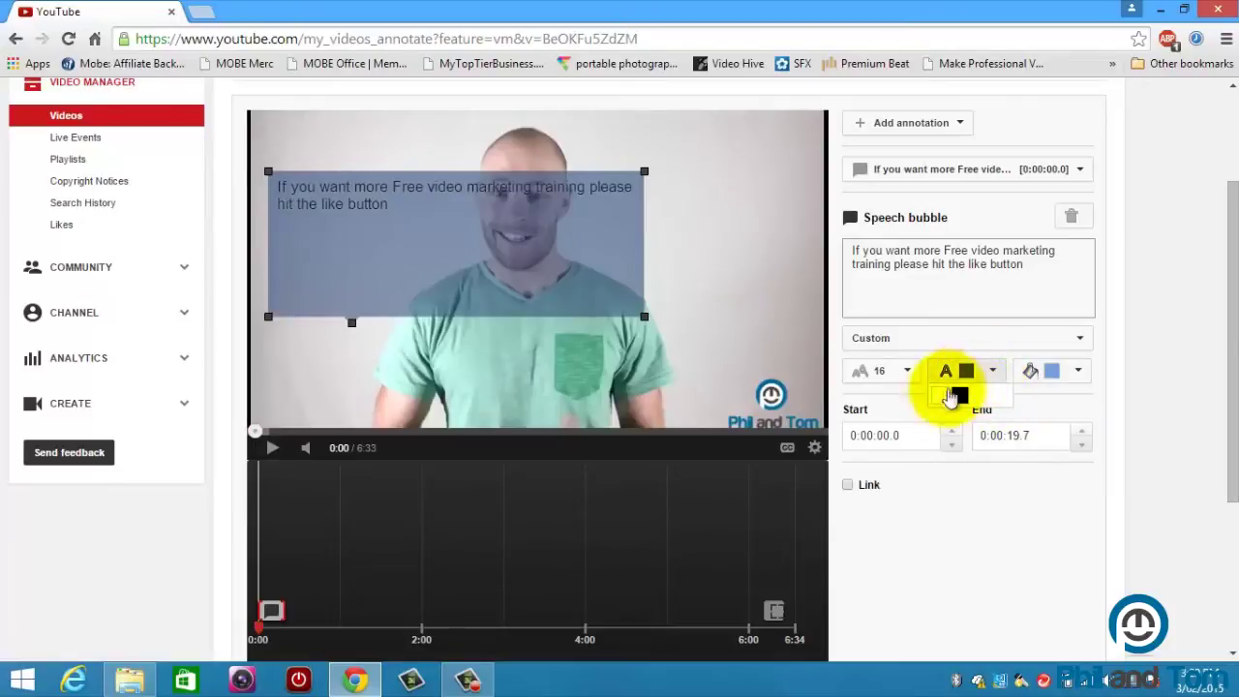
{"action": "left_click", "coordinate": [944, 395]}
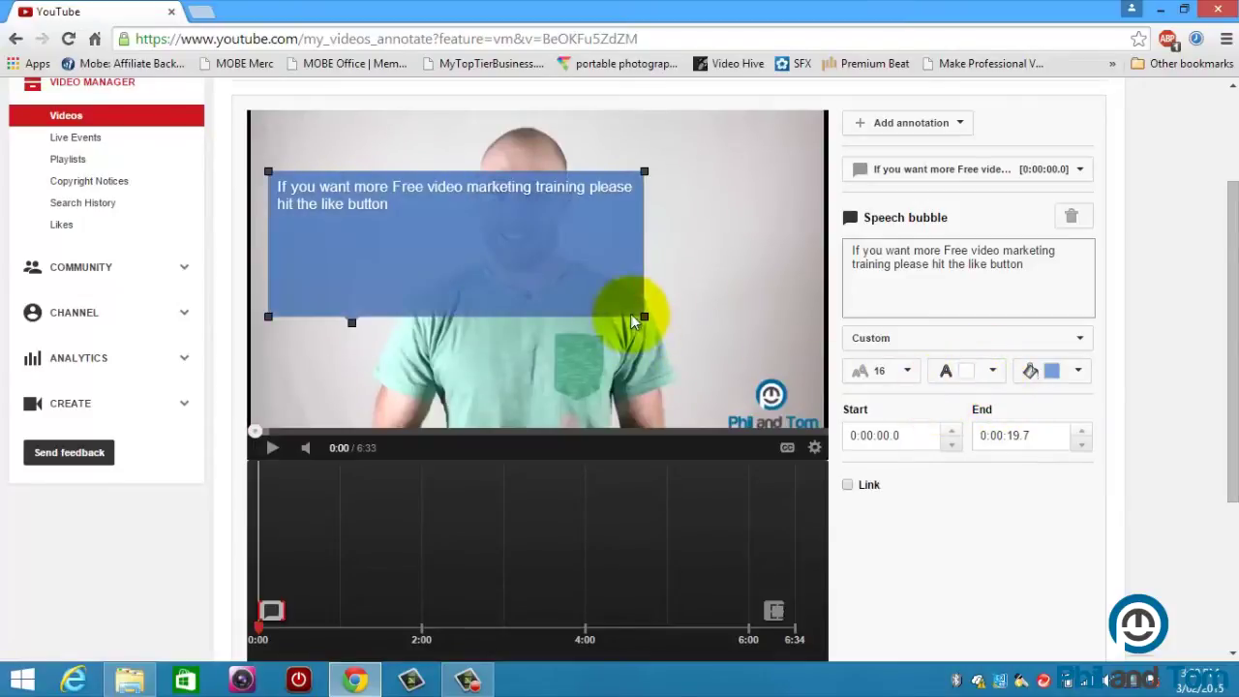
Shrink the speech bubble around its two lines of text and move it to the lower-left corner of the video frame.
{"action": "mouse_move", "coordinate": [644, 316]}
{"action": "left_mouse_down"}
{"action": "mouse_move", "coordinate": [573, 235]}
{"action": "mouse_move", "coordinate": [490, 224]}
{"action": "mouse_move", "coordinate": [532, 236]}
{"action": "mouse_move", "coordinate": [533, 217]}
{"action": "left_mouse_up"}
{"action": "left_click_drag", "start_coordinate": [475, 271], "coordinate": [455, 429]}
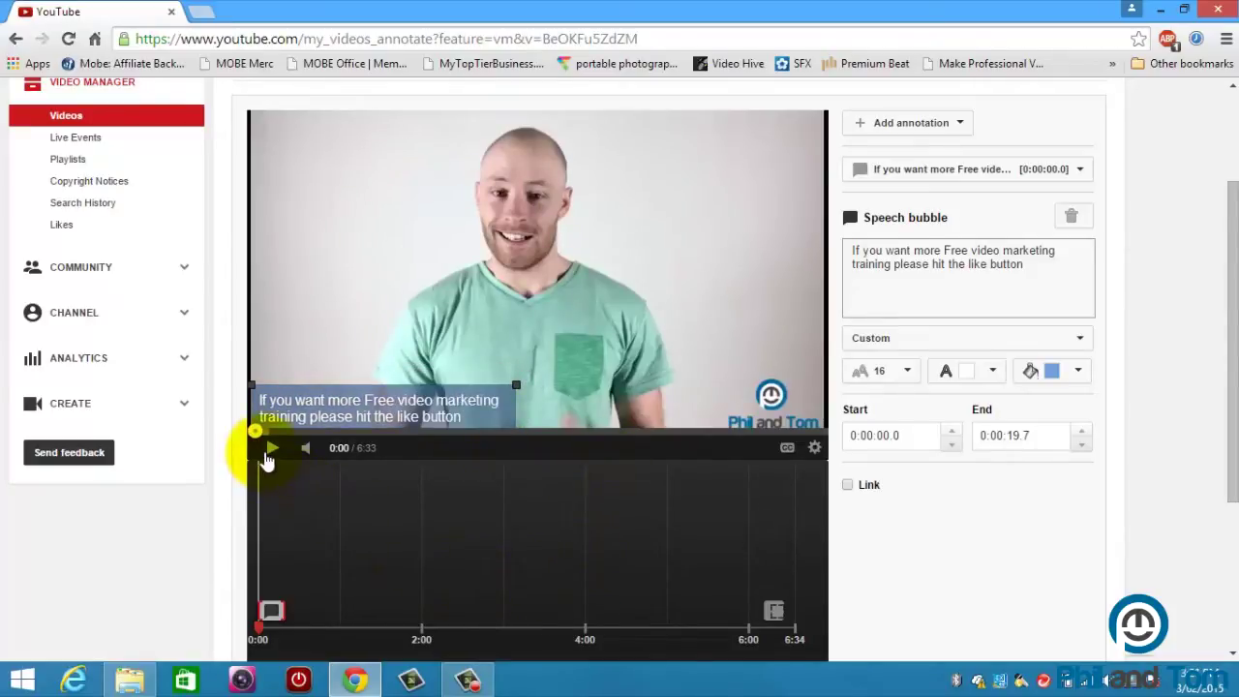
Mute the video and preview the speech bubble by playing the opening and scrubbing forward to 0:20.
{"action": "left_click", "coordinate": [300, 451]}
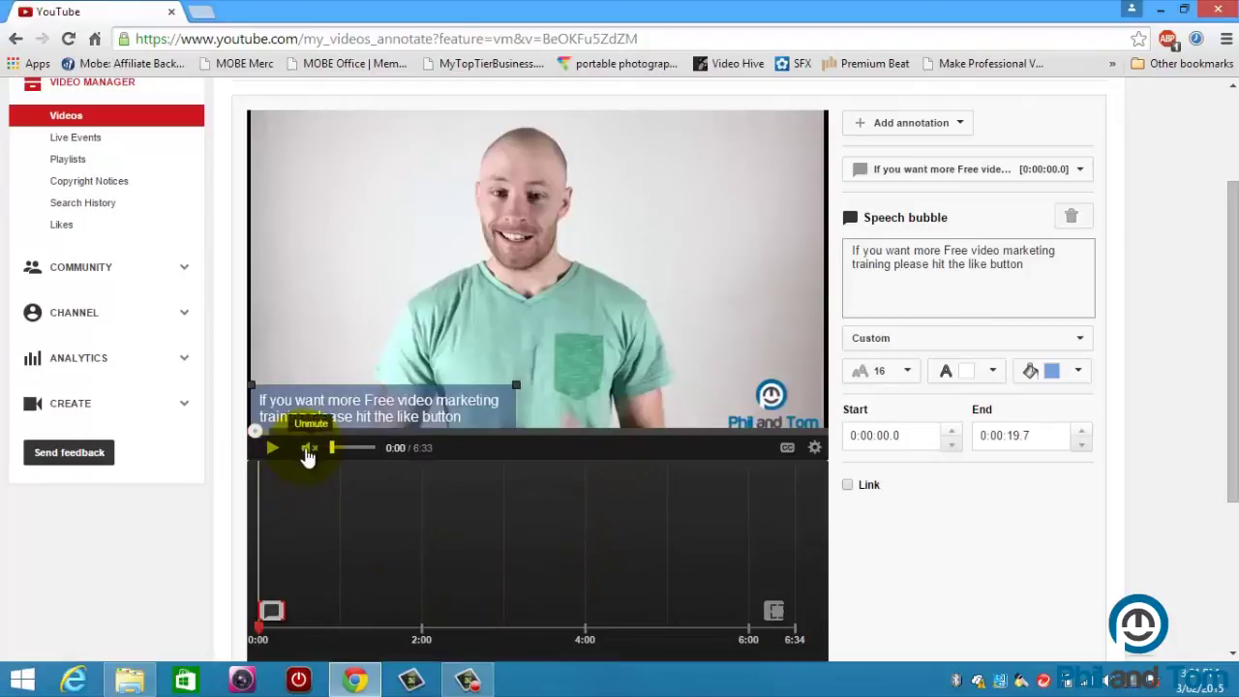
{"action": "left_click", "coordinate": [268, 451]}
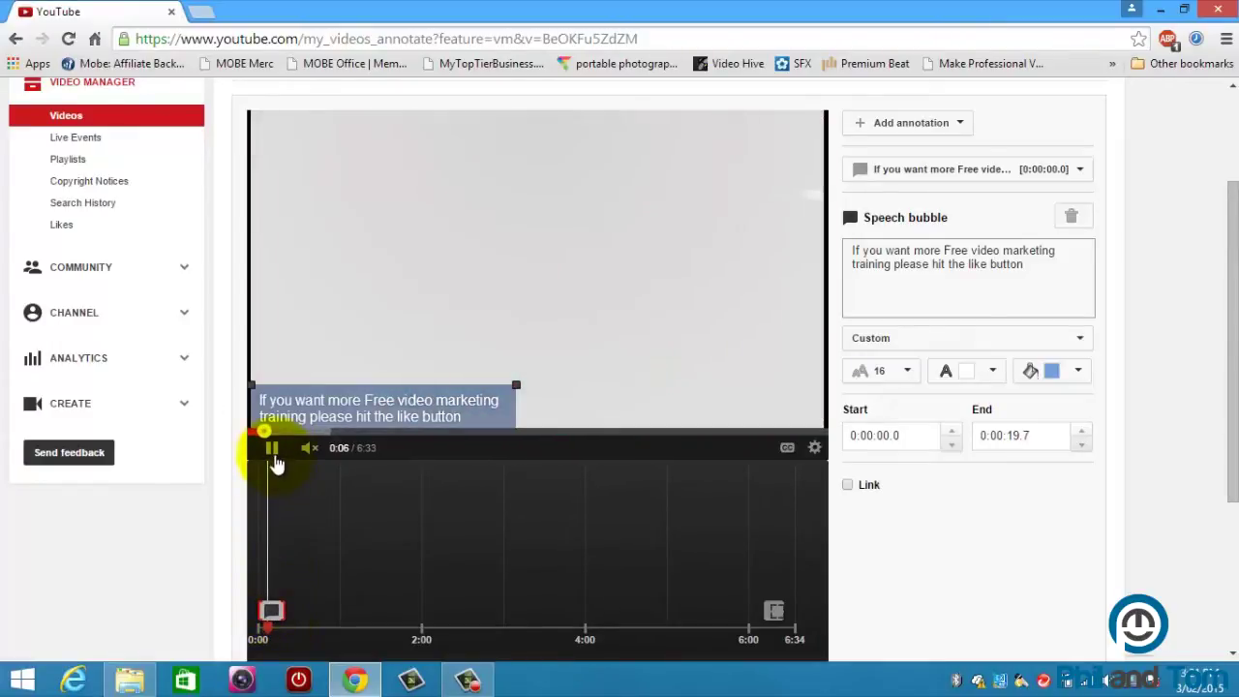
{"action": "left_click", "coordinate": [273, 451]}
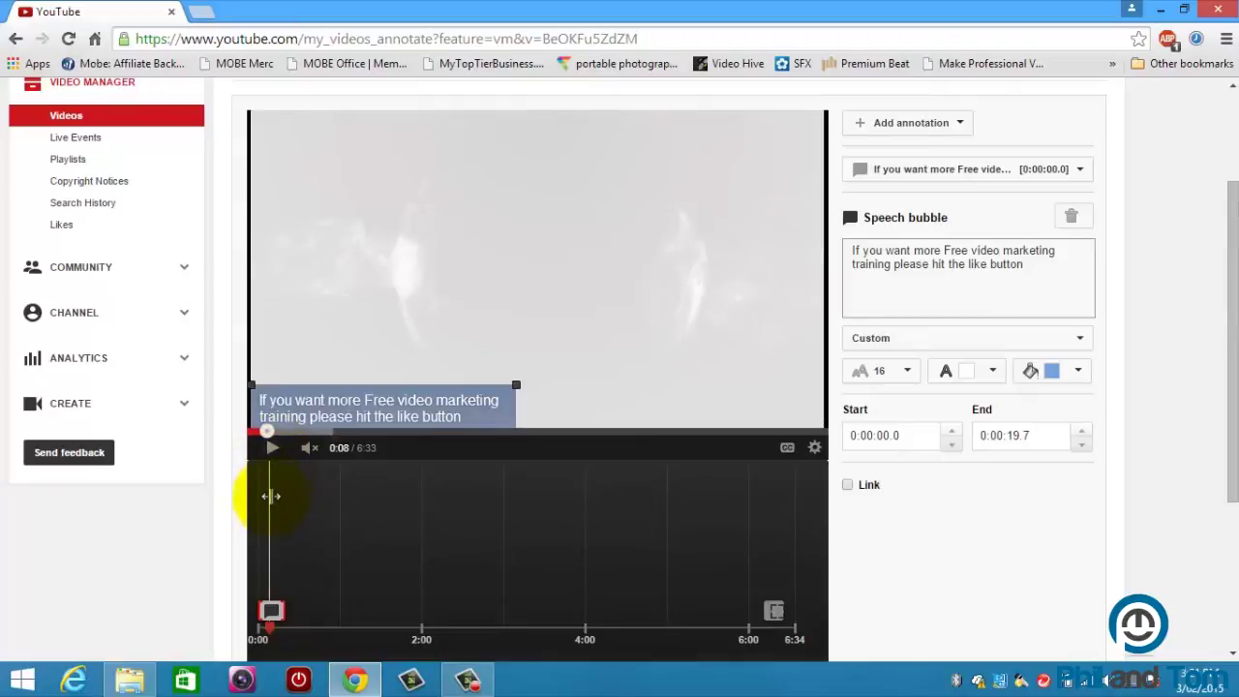
{"action": "left_click_drag", "start_coordinate": [271, 504], "coordinate": [287, 499]}
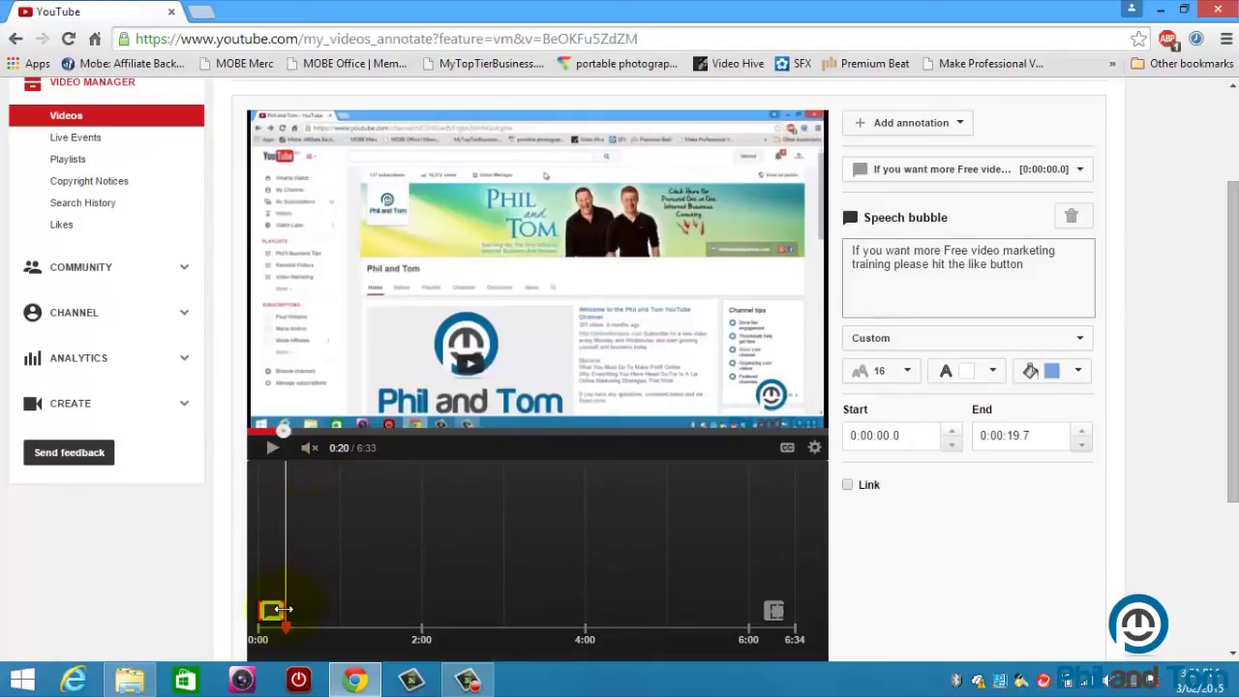
Shorten the speech bubble on the timeline to end at 0:00:10.0 and move the playhead back to 0:06.
{"action": "mouse_move", "coordinate": [290, 609]}
{"action": "left_mouse_down"}
{"action": "mouse_move", "coordinate": [485, 608]}
{"action": "mouse_move", "coordinate": [273, 605]}
{"action": "left_mouse_up"}
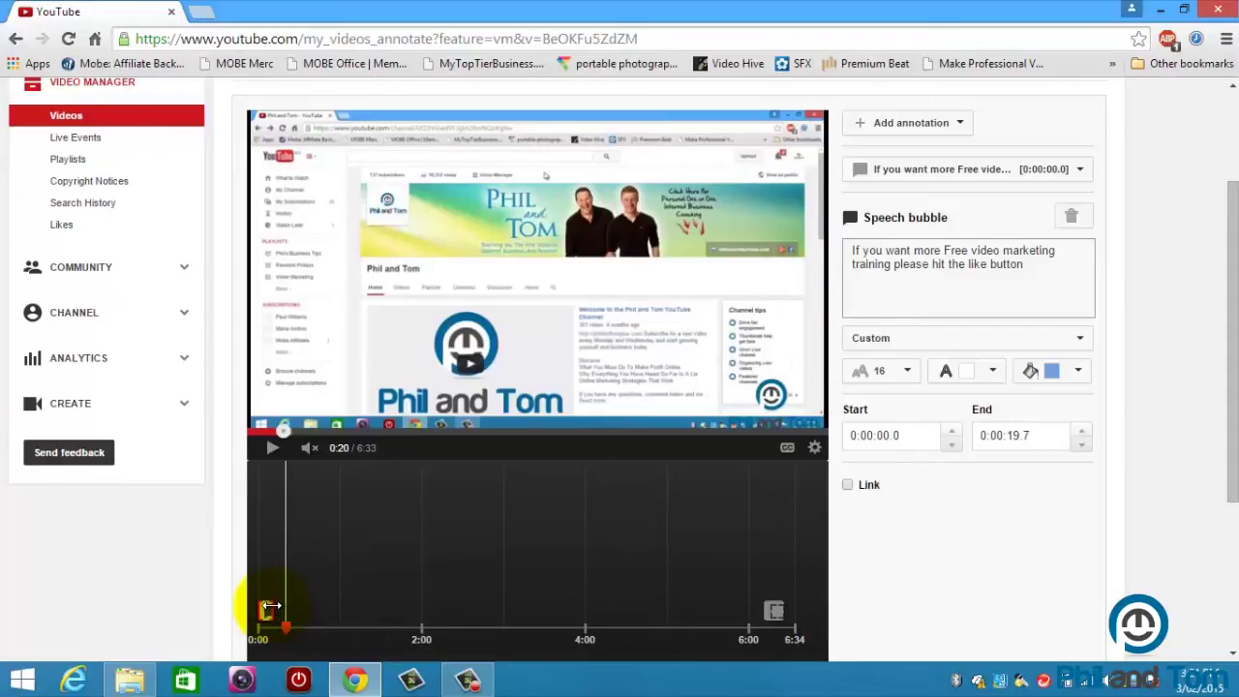
{"action": "left_click_drag", "start_coordinate": [270, 606], "coordinate": [269, 606]}
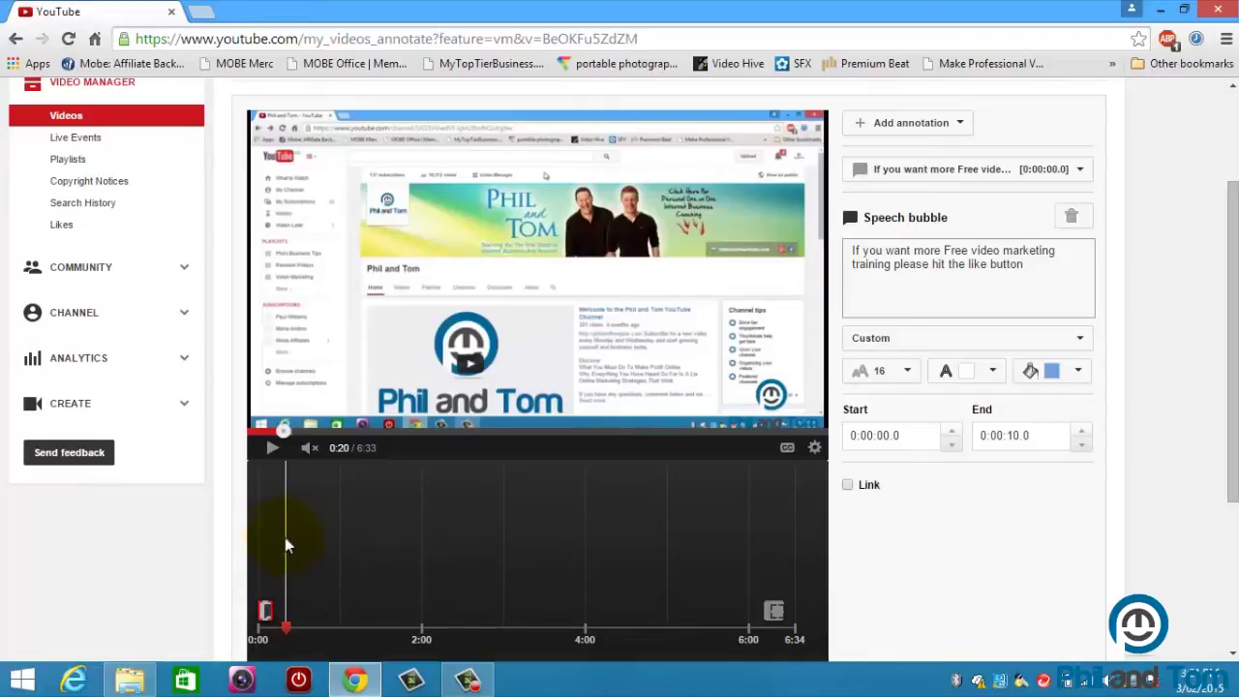
{"action": "left_click_drag", "start_coordinate": [285, 546], "coordinate": [266, 541]}
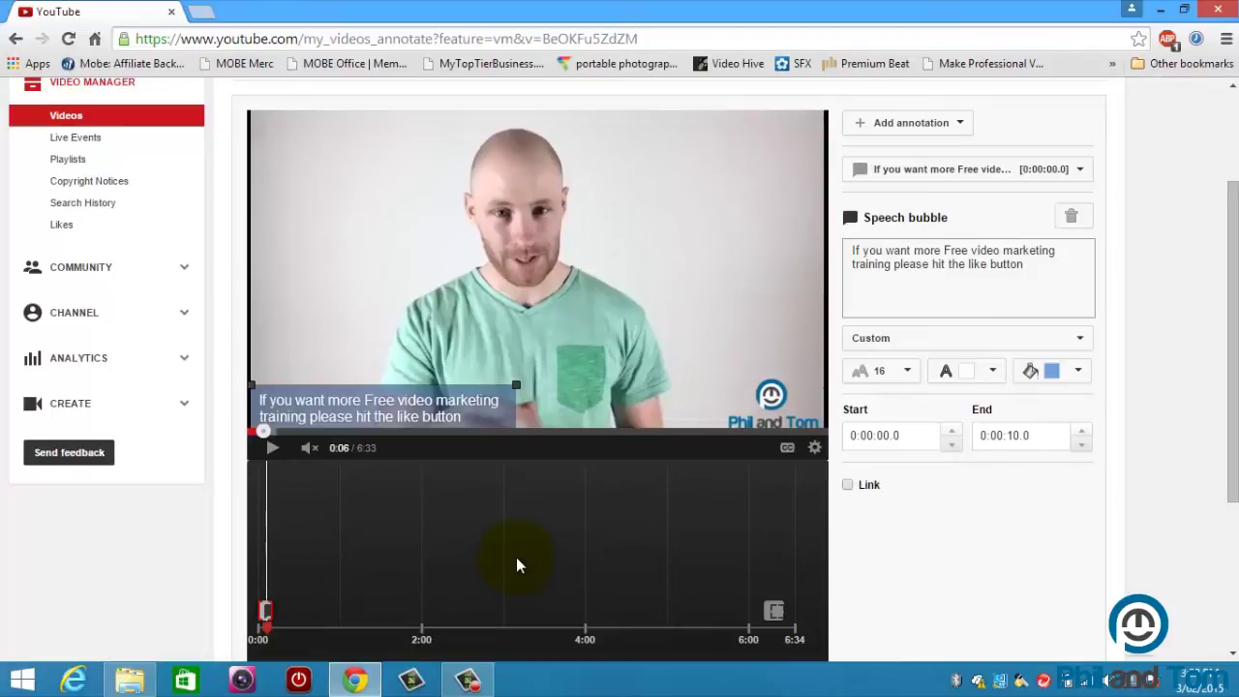
Open the video's watch page and examine the like button below the player.
{"action": "scroll", "coordinate": [1225, 397], "scroll_direction": "up", "scroll_amount": 2}
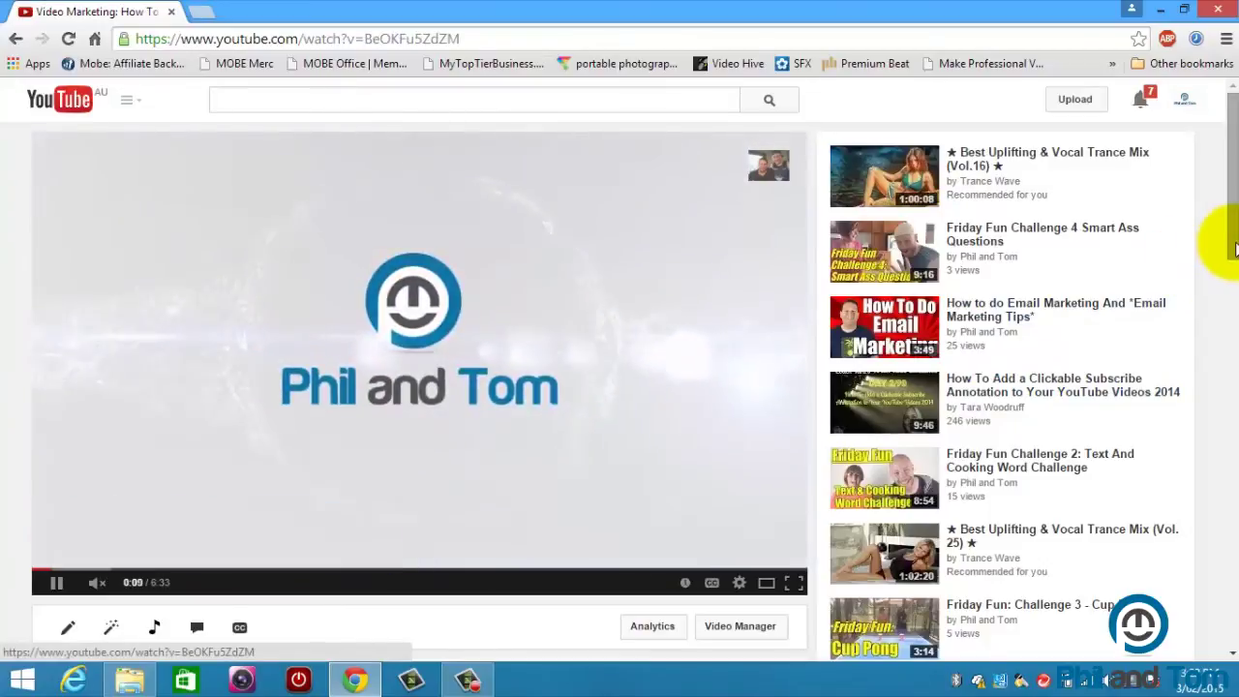
{"action": "scroll", "coordinate": [1230, 257], "scroll_direction": "down", "scroll_amount": 2}
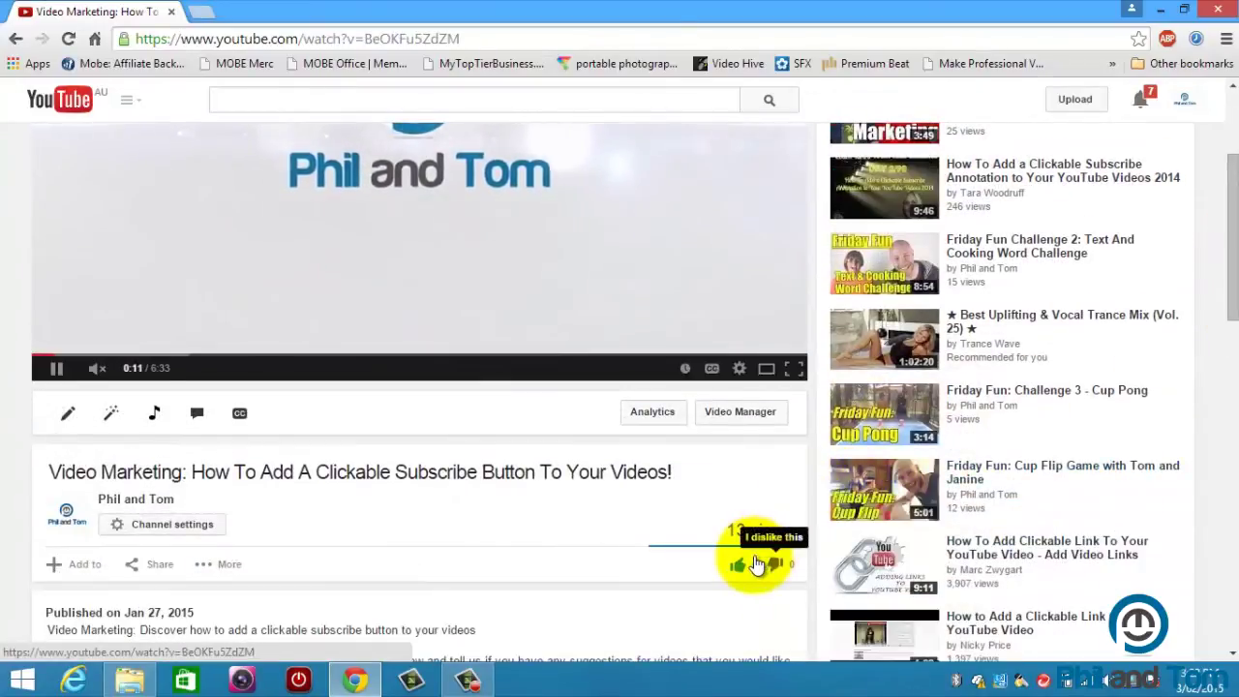
{"action": "scroll", "coordinate": [1222, 248], "scroll_direction": "up", "scroll_amount": 1}
{"action": "left_click_drag", "start_coordinate": [1230, 247], "coordinate": [1227, 180]}
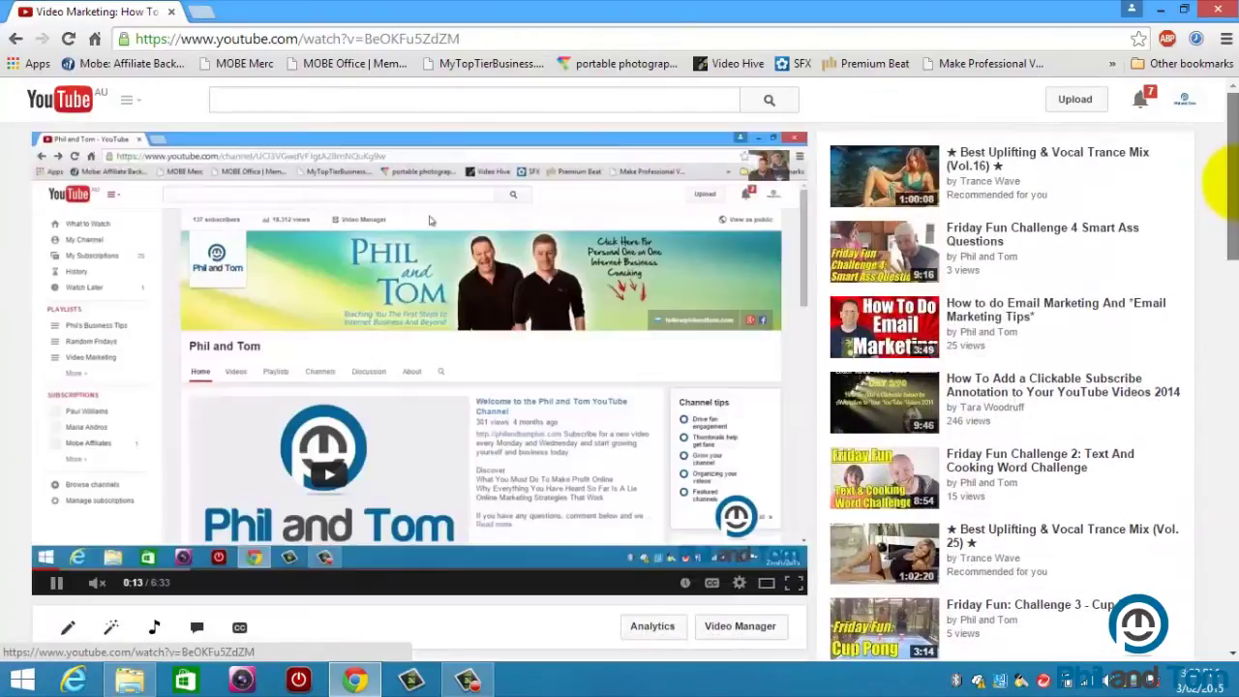